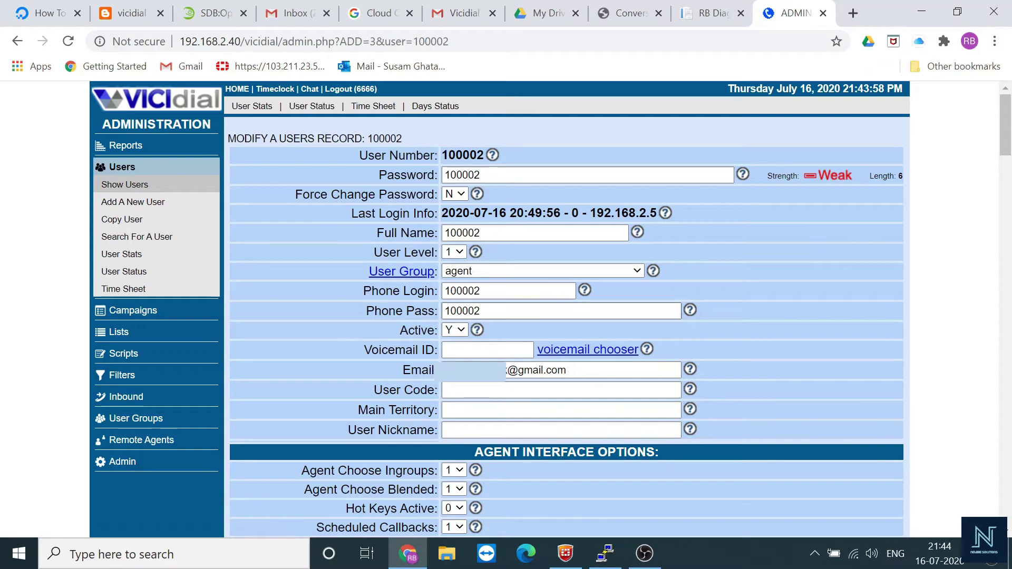
Leave user 100002's record and go to the Admin overview page
{"action": "left_click", "coordinate": [144, 461]}
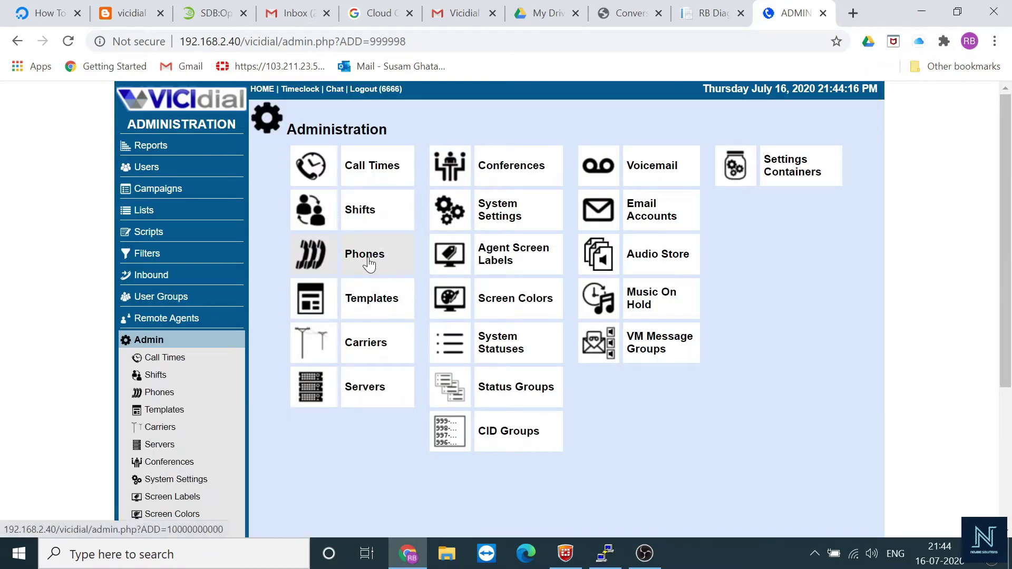
Review phone 100002's record (server 192.168.2.40, ACTIVE), then go to System Settings
{"action": "left_click", "coordinate": [368, 264]}
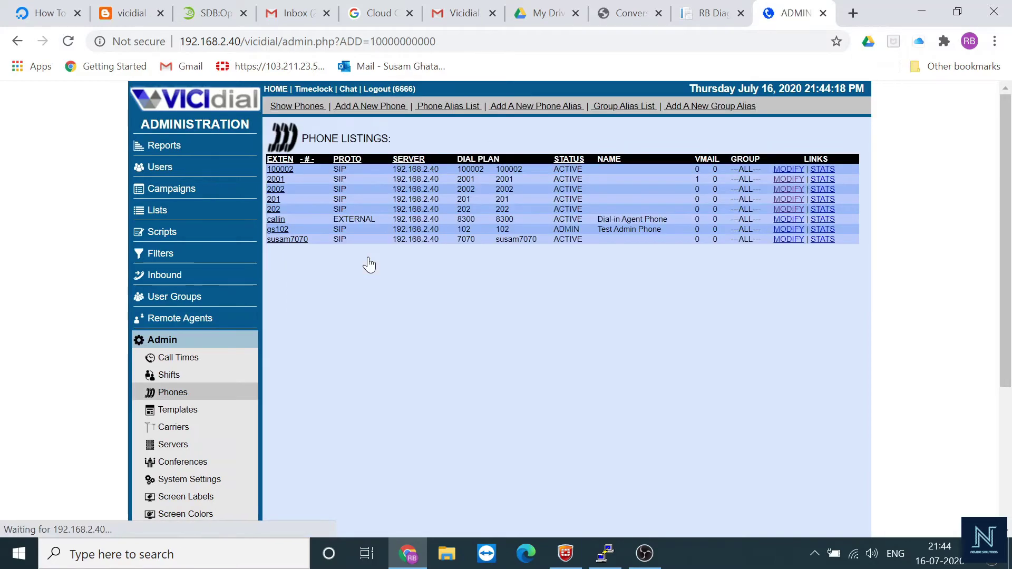
{"action": "left_click", "coordinate": [280, 169]}
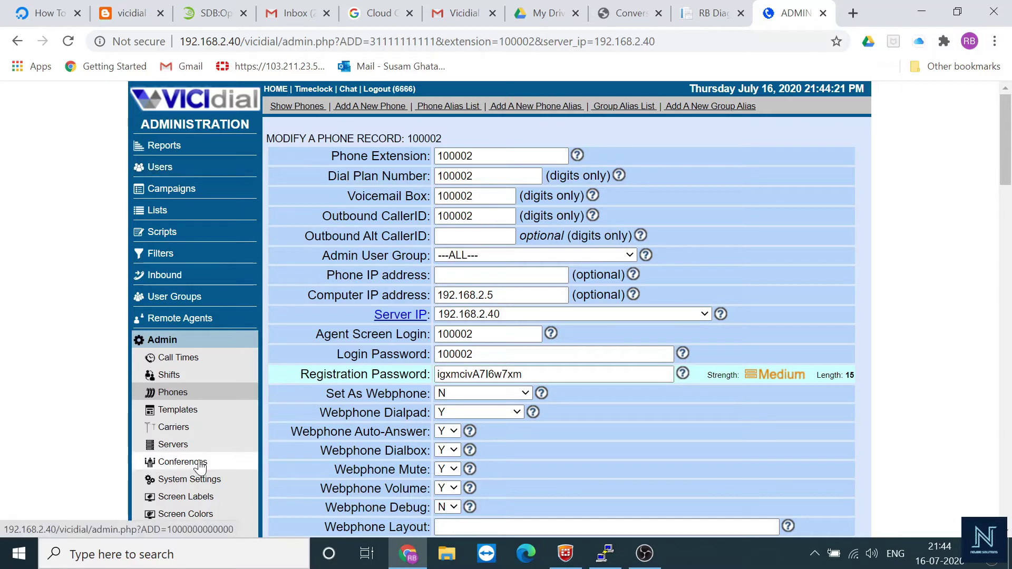
{"action": "scroll", "coordinate": [202, 455], "scroll_direction": "down", "scroll_amount": 2}
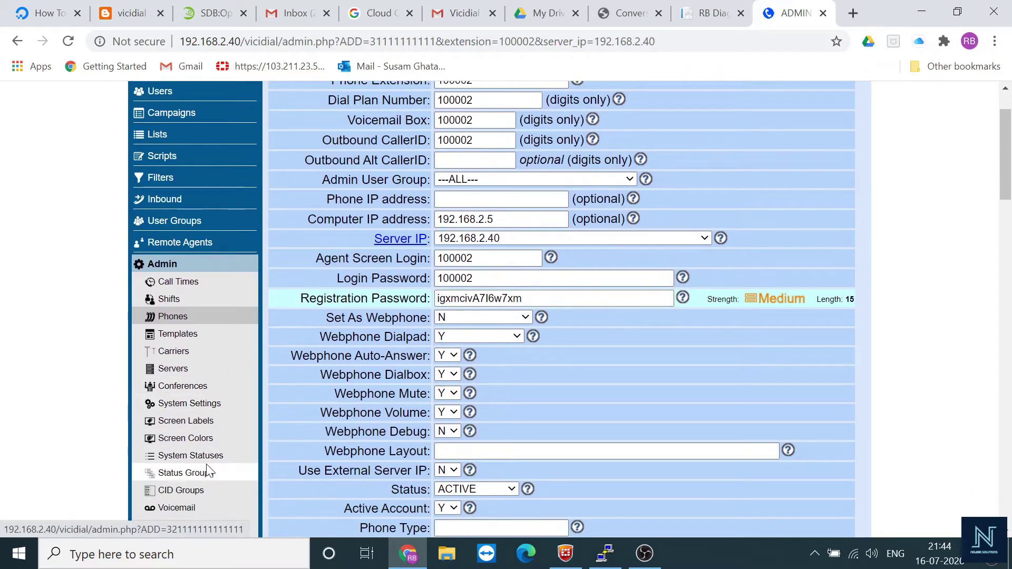
{"action": "left_click", "coordinate": [195, 407]}
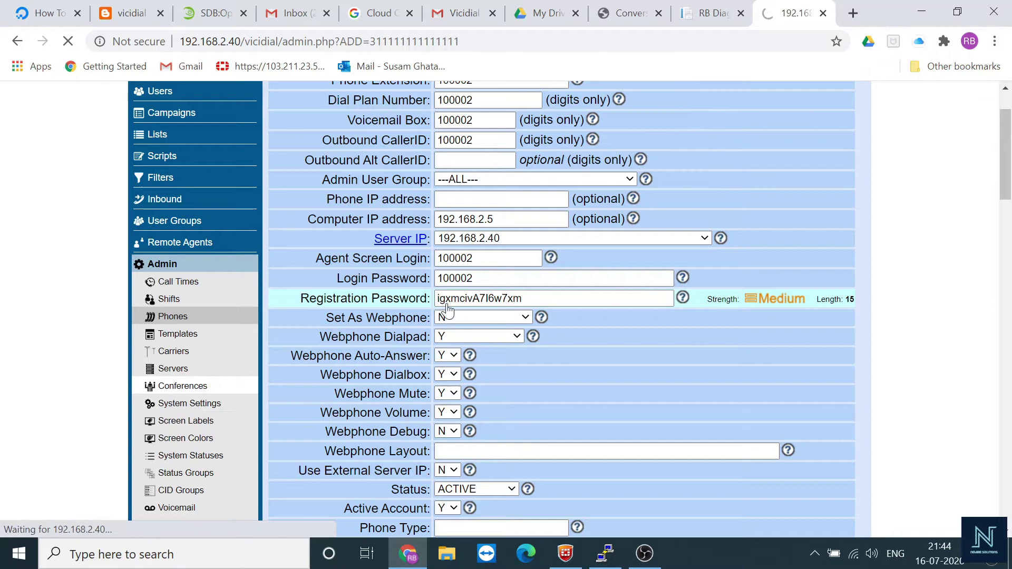
Find 'user login', set User Login Link Emails Allowed to SEND_WITH_PASS, and submit the settings
{"action": "key", "text": "ctrl+f"}
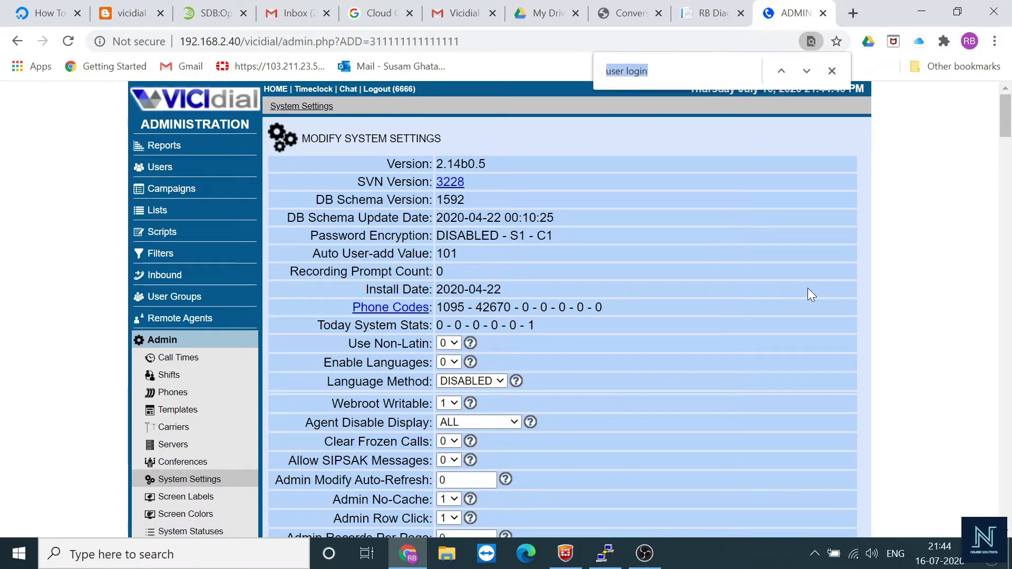
{"action": "key", "text": "Return"}
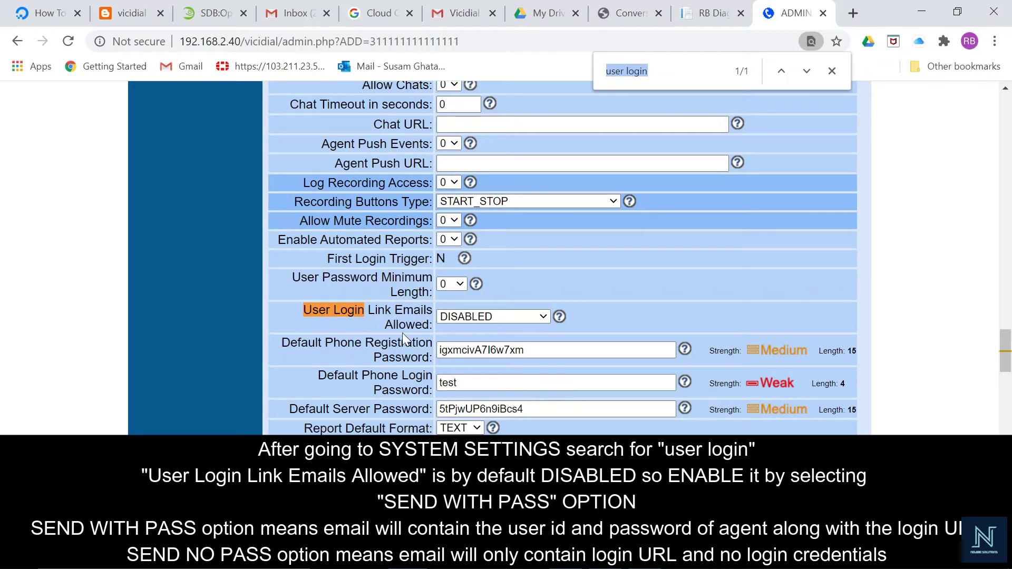
{"action": "left_click", "coordinate": [492, 317]}
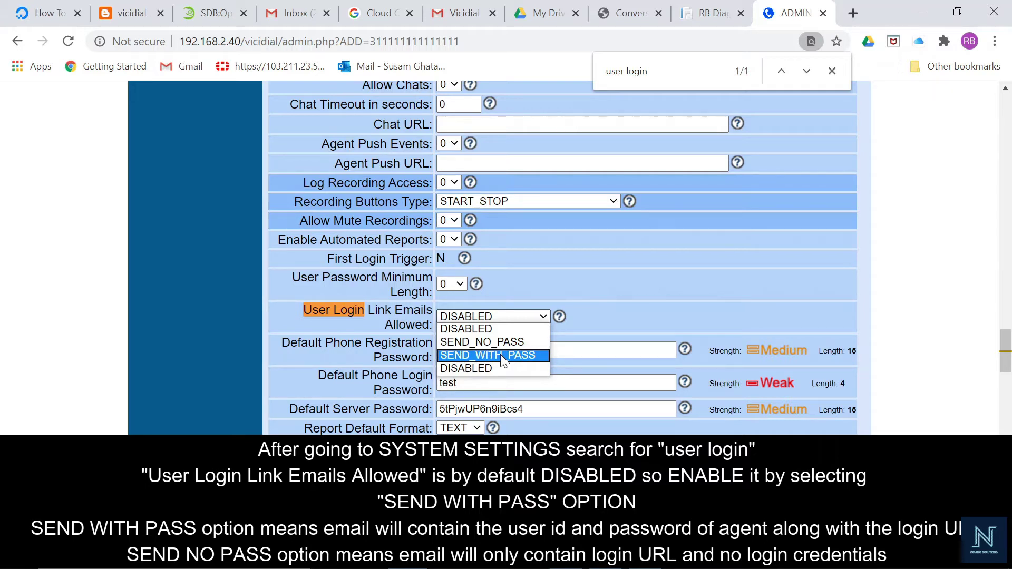
{"action": "left_click", "coordinate": [500, 354]}
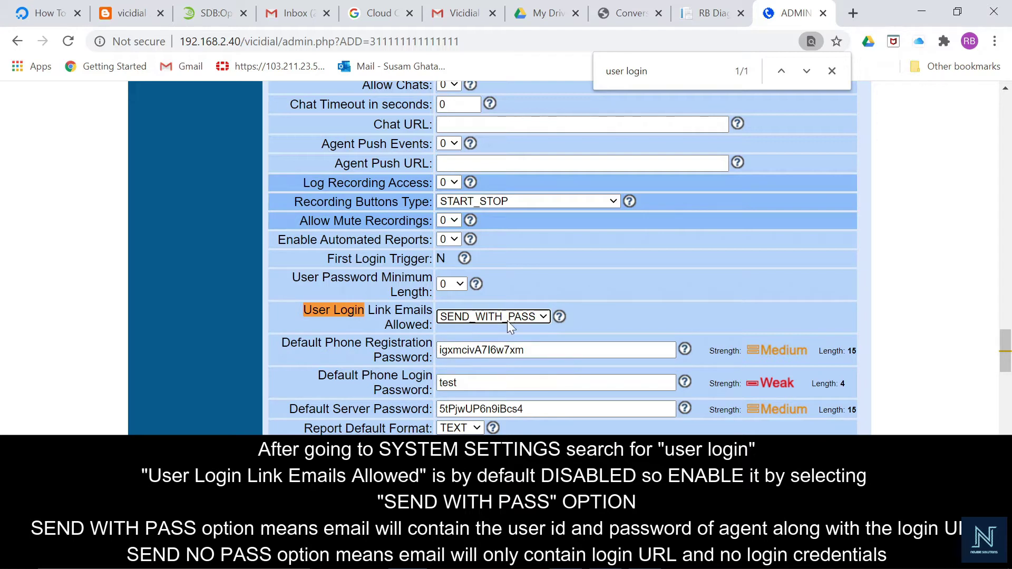
{"action": "scroll", "coordinate": [635, 315], "scroll_direction": "down", "scroll_amount": 20}
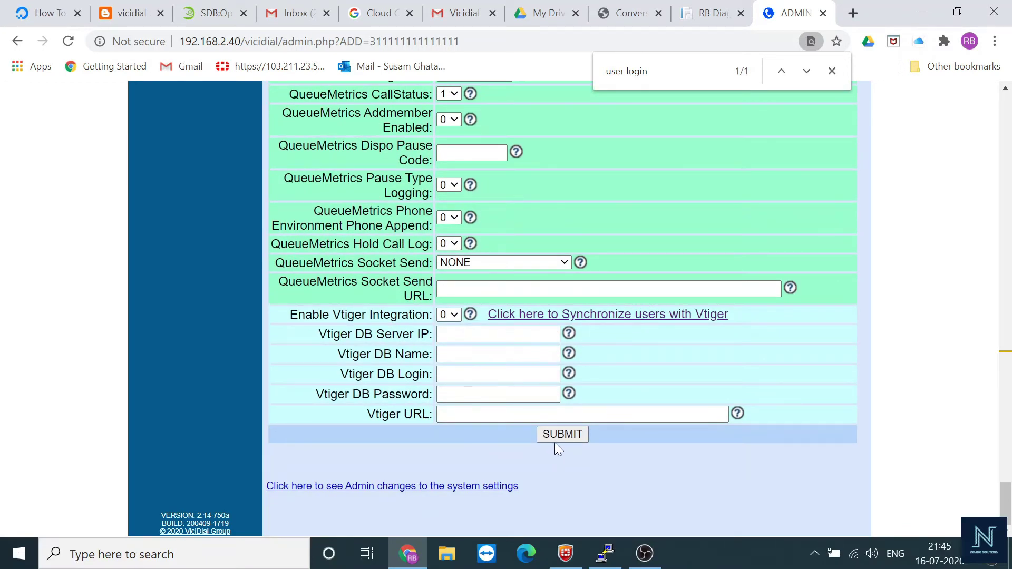
{"action": "left_click", "coordinate": [554, 438]}
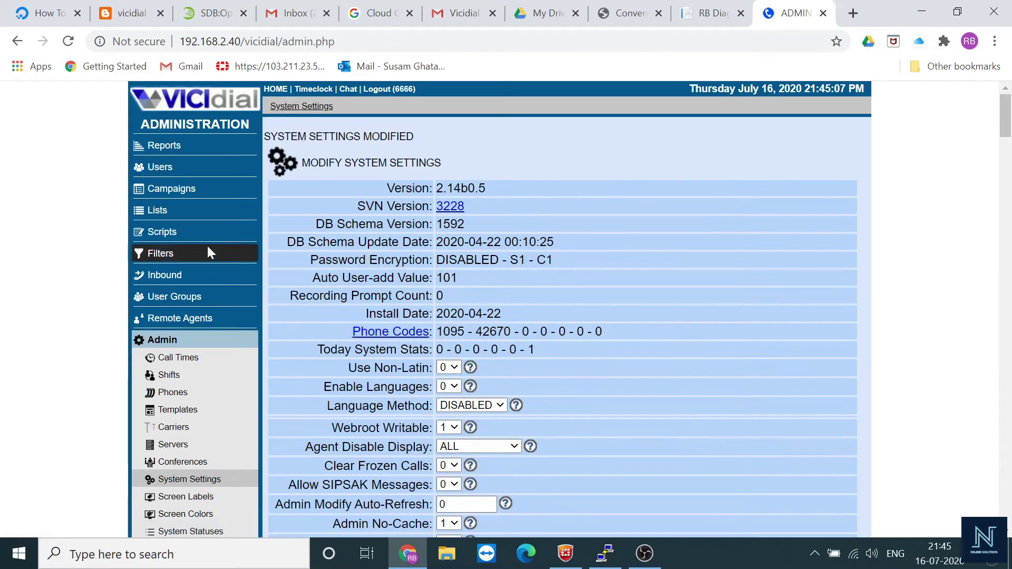
Open user 100002, check the agent's email address, and preview its login-link email
{"action": "left_click", "coordinate": [163, 171]}
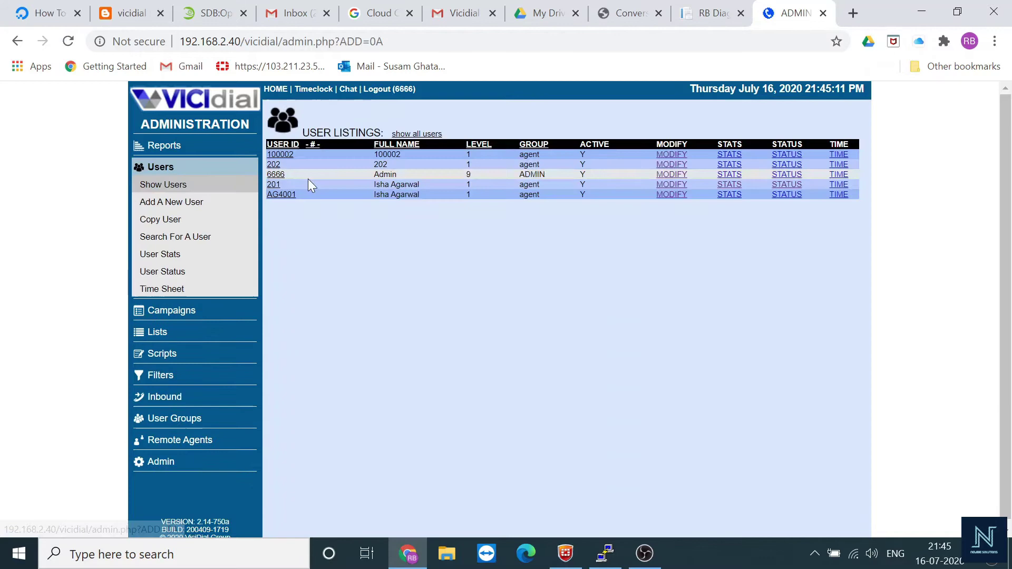
{"action": "left_click", "coordinate": [278, 155]}
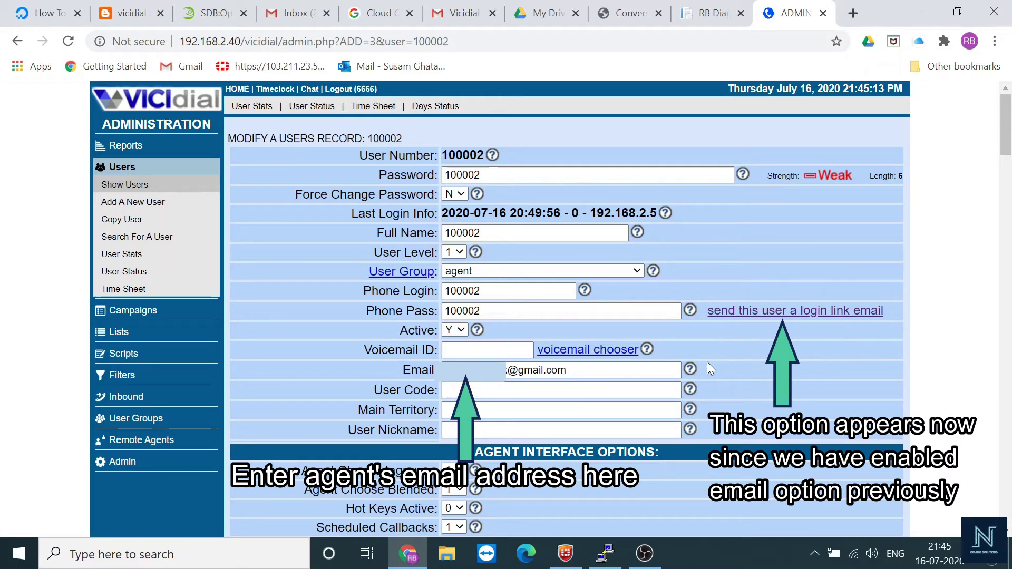
{"action": "left_click", "coordinate": [569, 370]}
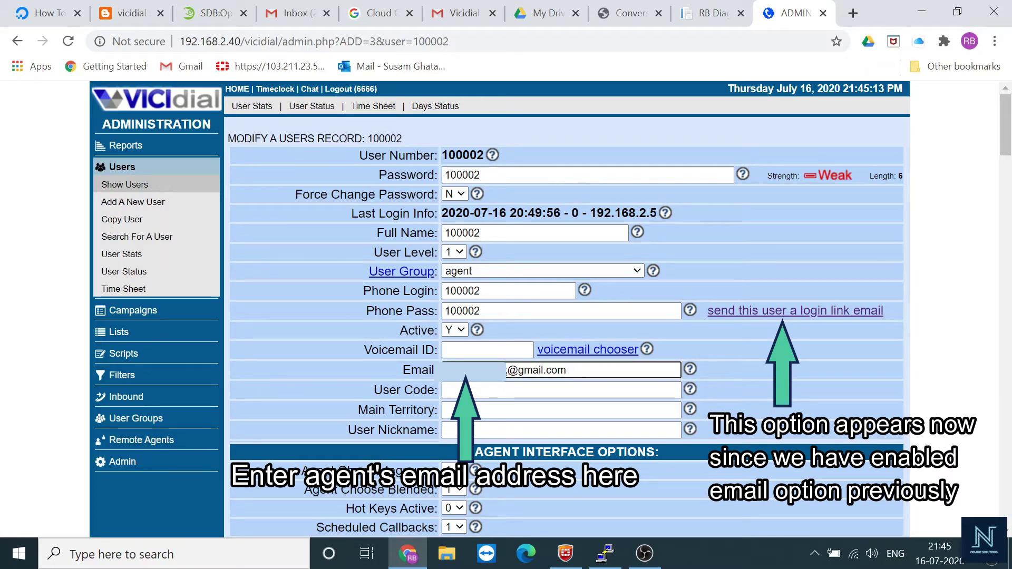
{"action": "key", "text": "ctrl+a"}
{"action": "key", "text": "End"}
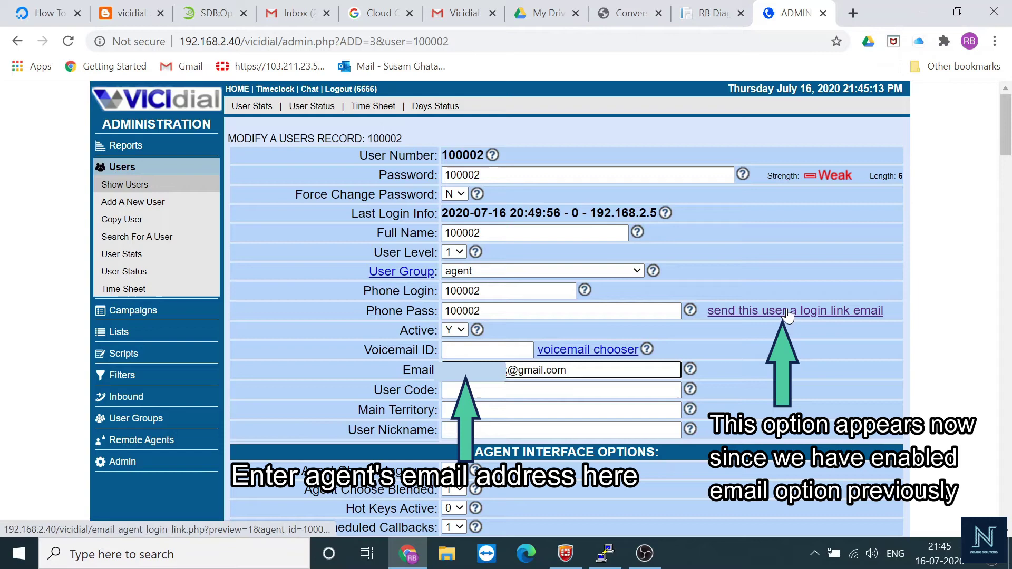
{"action": "left_click", "coordinate": [788, 312]}
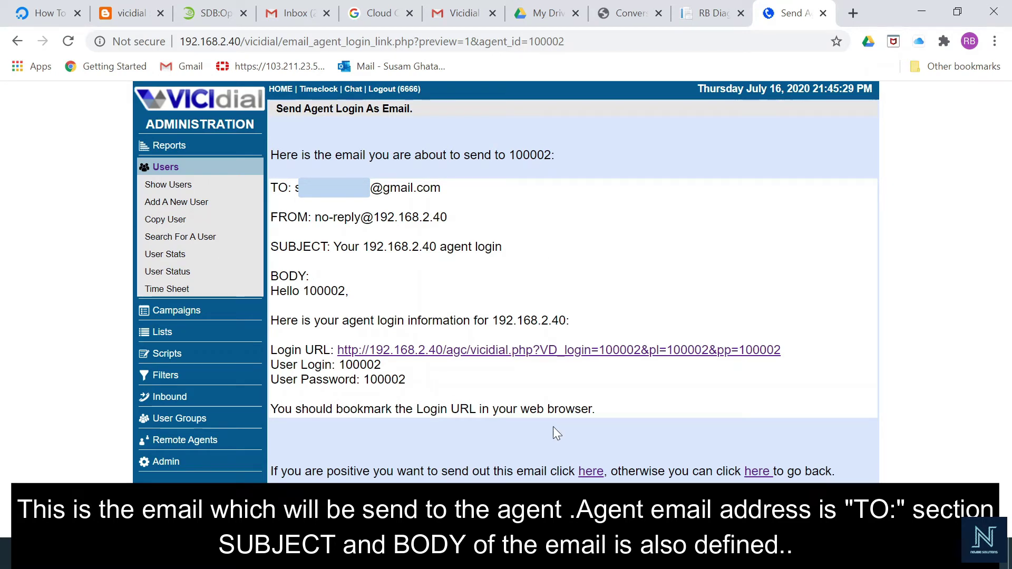
Send user 100002 its login-link email and view the received message in Gmail
{"action": "left_click_drag", "start_coordinate": [793, 357], "coordinate": [838, 472]}
{"action": "left_click_drag", "start_coordinate": [887, 302], "coordinate": [877, 294]}
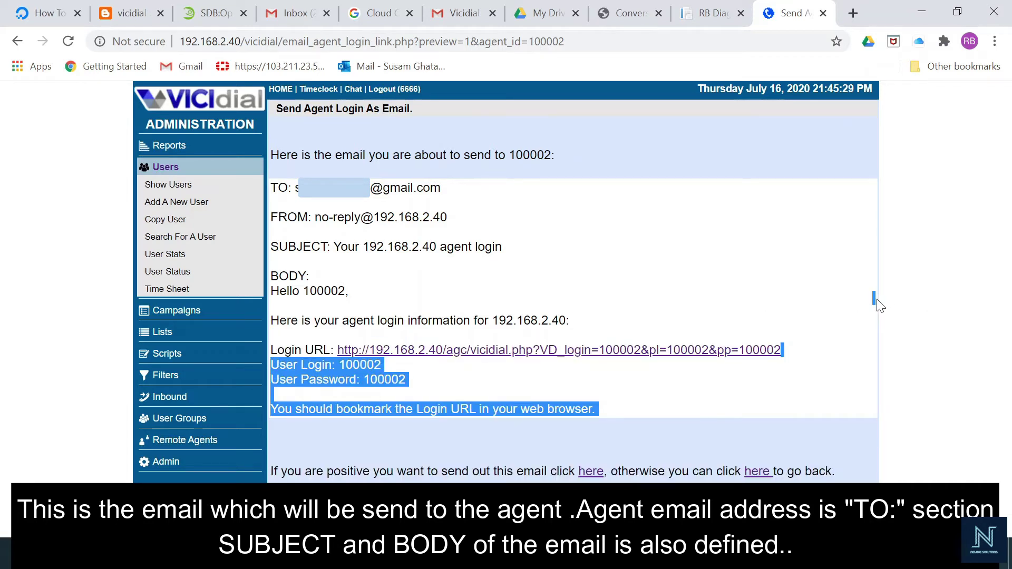
{"action": "left_click", "coordinate": [862, 366]}
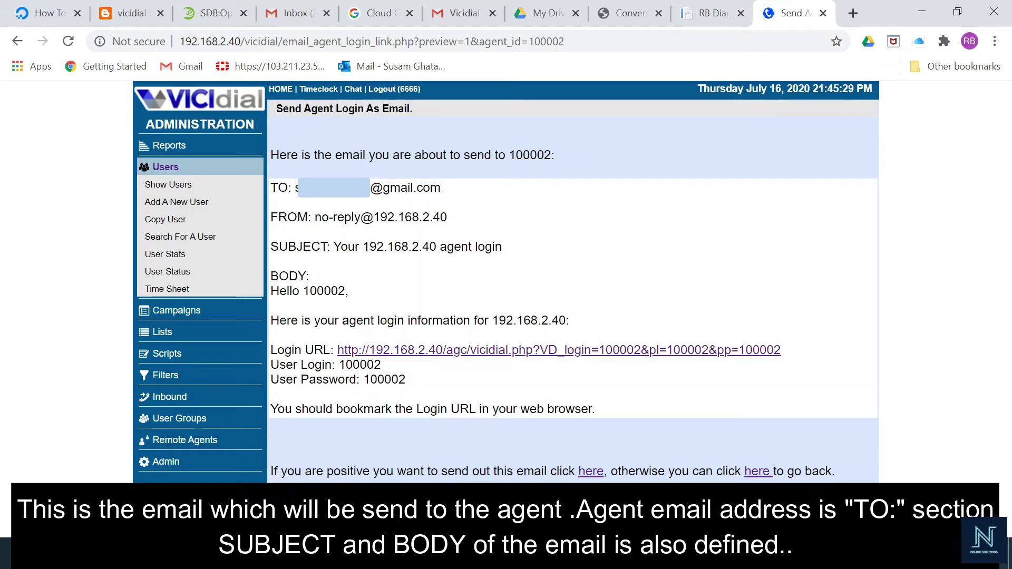
{"action": "left_click_drag", "start_coordinate": [271, 472], "coordinate": [304, 472]}
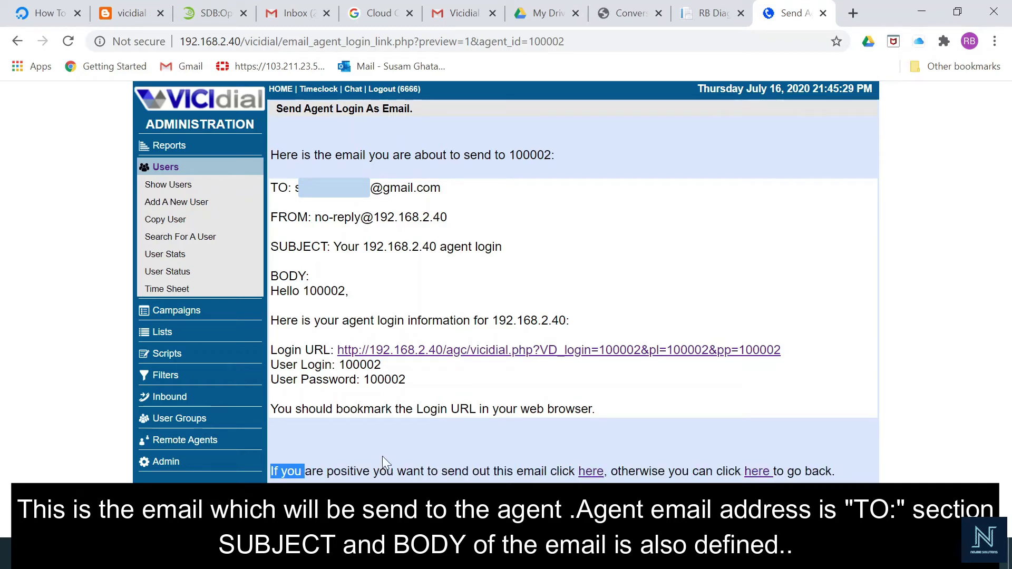
{"action": "left_click", "coordinate": [498, 435]}
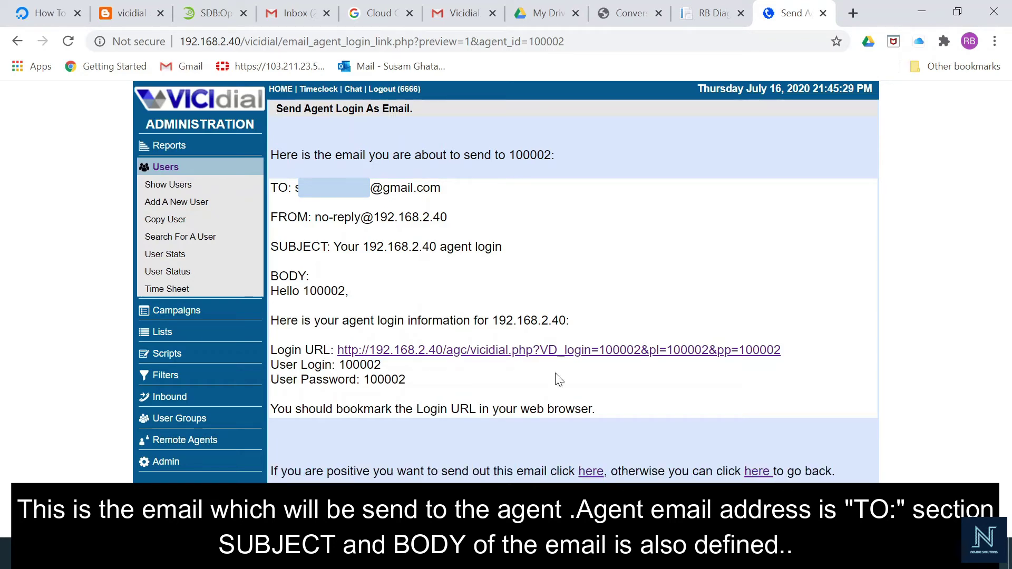
{"action": "left_click", "coordinate": [593, 477]}
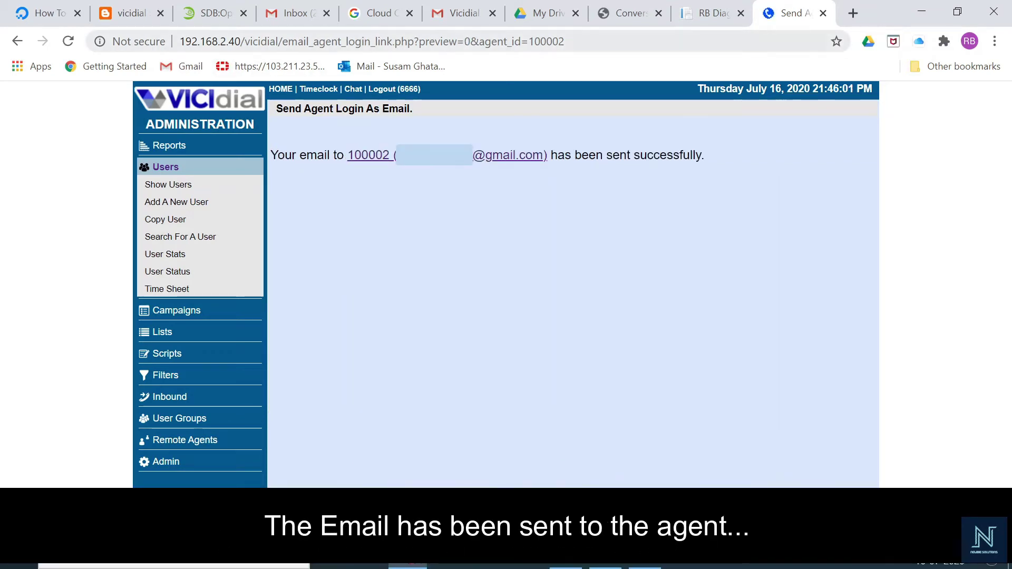
{"action": "left_click", "coordinate": [464, 13]}
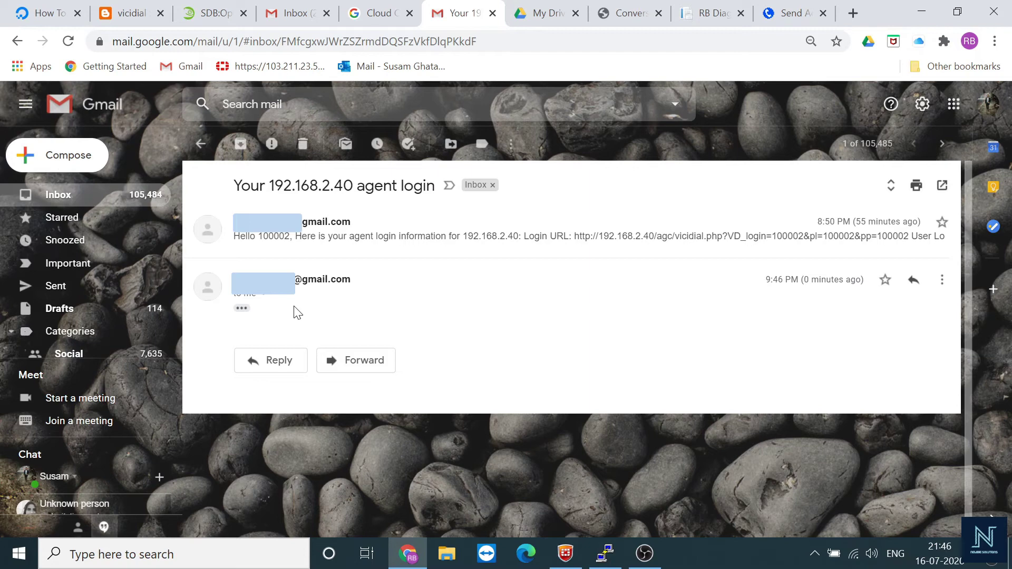
Expand the newest Gmail message and follow its Login URL to the Campaign Login page
{"action": "left_click", "coordinate": [242, 309]}
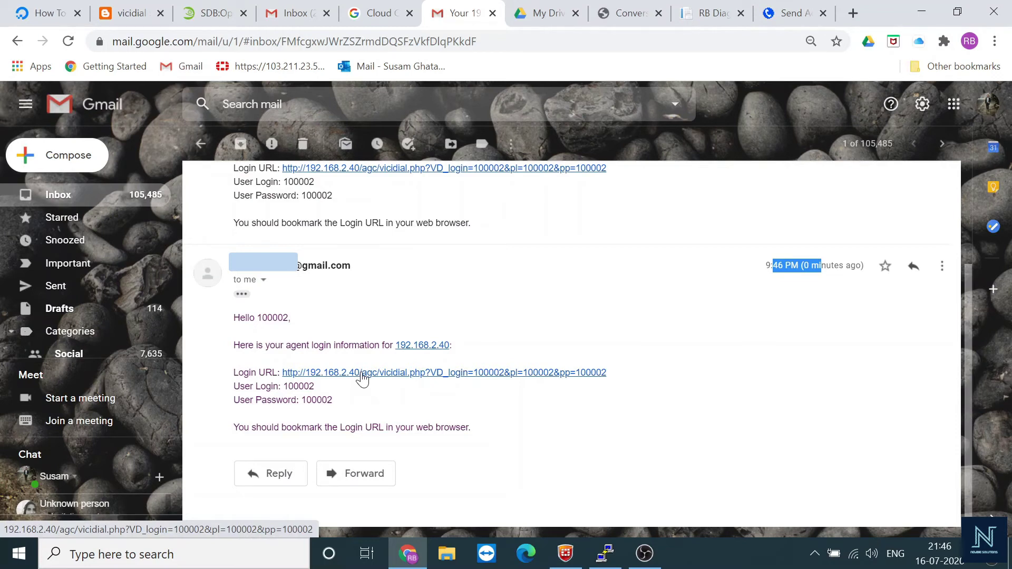
{"action": "left_click", "coordinate": [362, 373]}
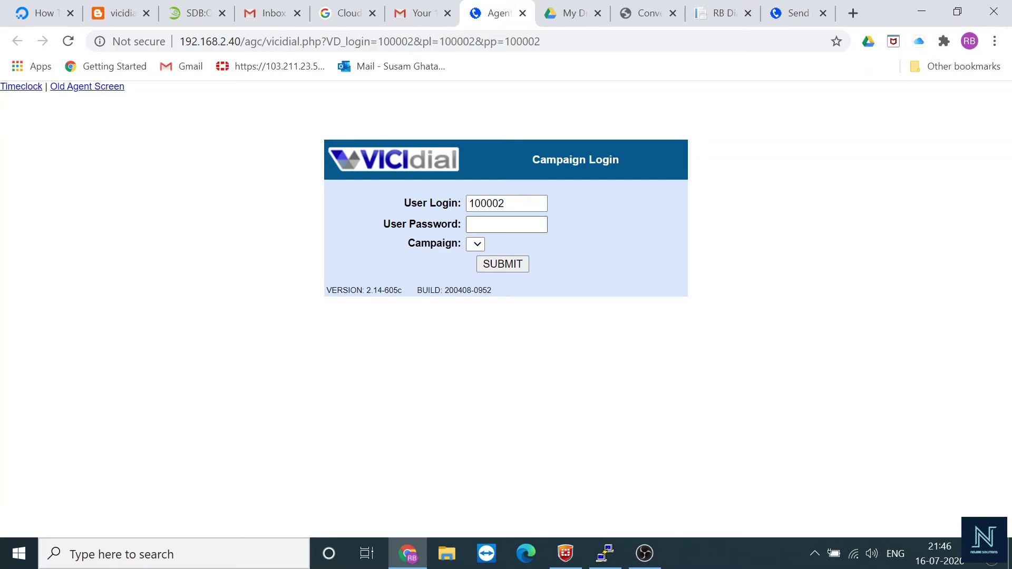
Enter the agent's password, choose campaign 200018 - education_camp, and submit the login
{"action": "left_click", "coordinate": [506, 225]}
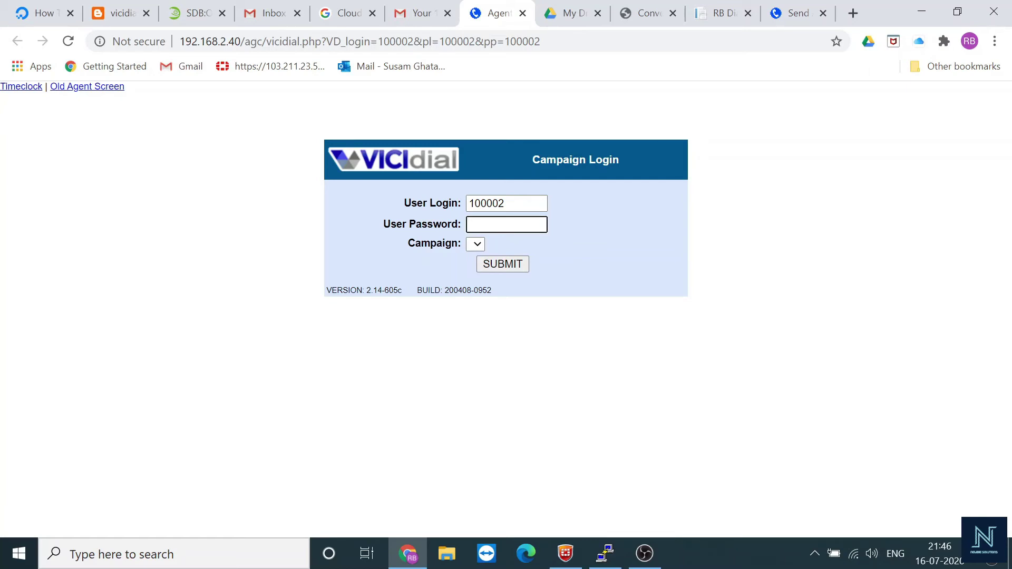
{"action": "type", "text": "1"}
{"action": "key", "text": "BackSpace"}
{"action": "key", "text": "shift+Tab"}
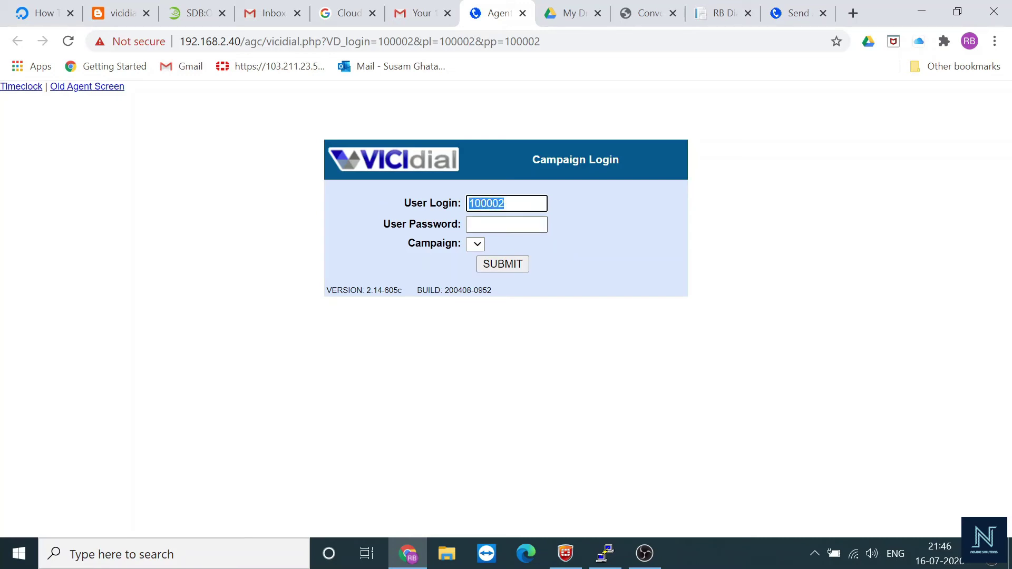
{"action": "left_click", "coordinate": [537, 227]}
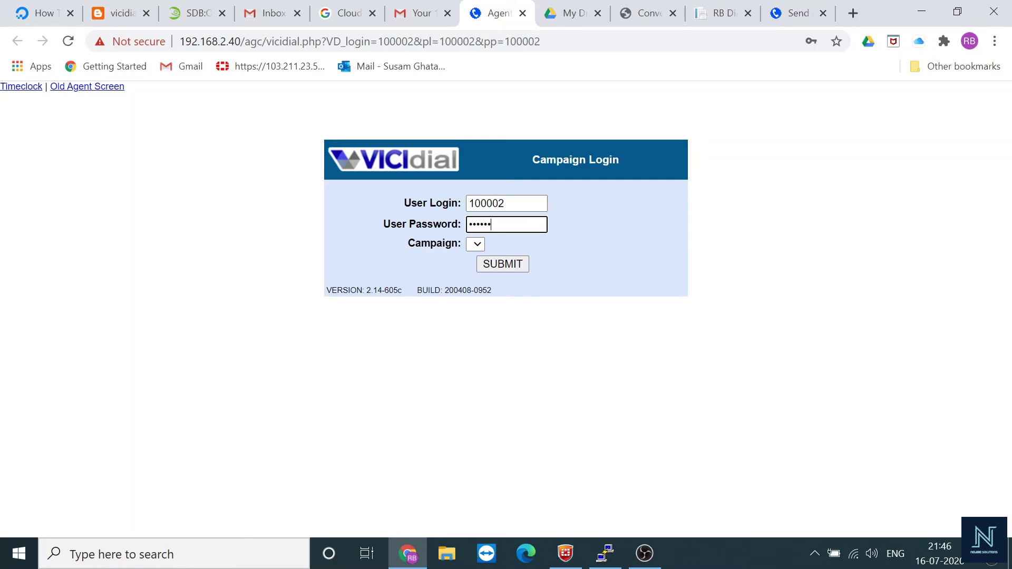
{"action": "left_click", "coordinate": [477, 244]}
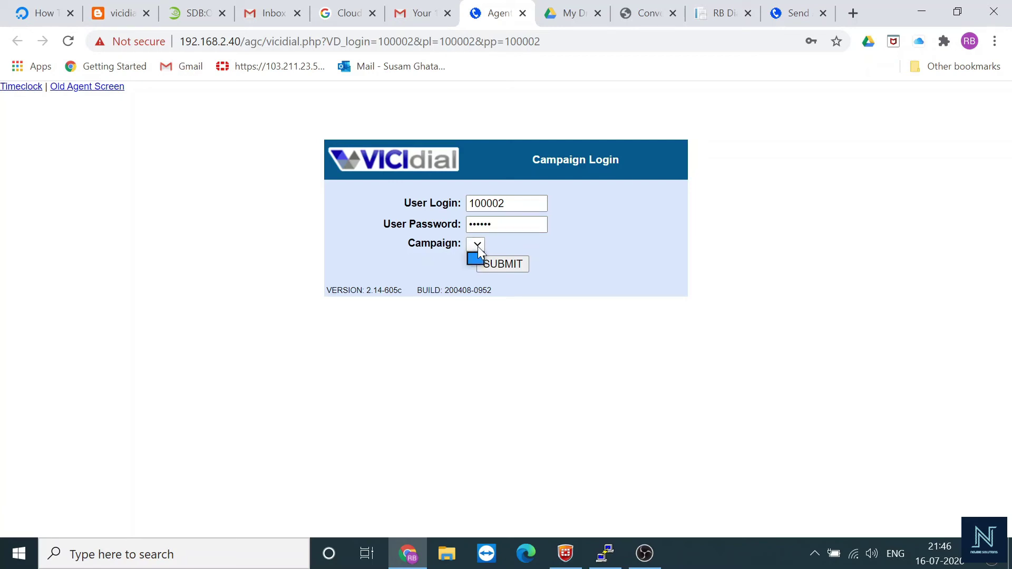
{"action": "left_click", "coordinate": [477, 246]}
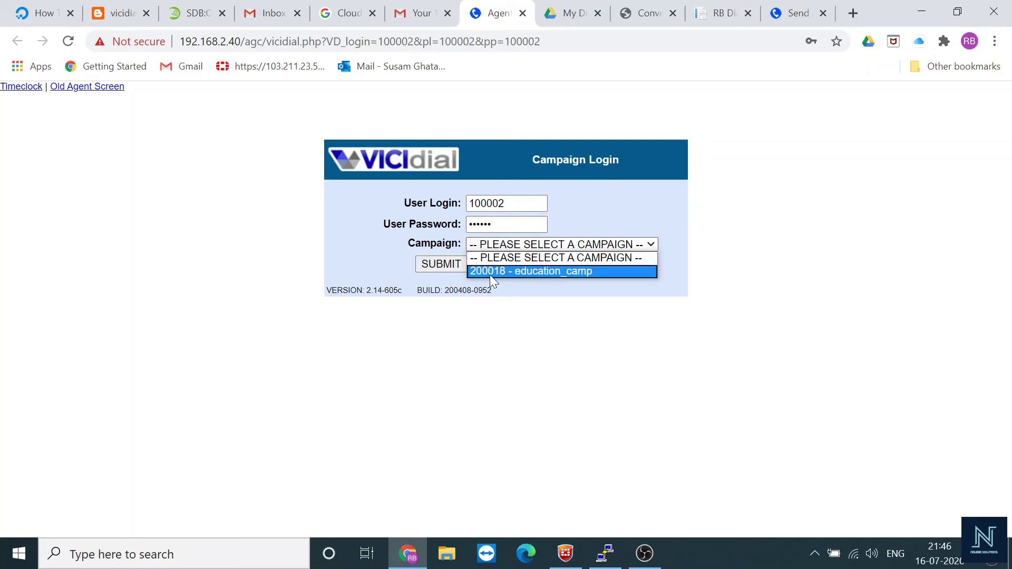
{"action": "left_click", "coordinate": [489, 274]}
{"action": "left_click", "coordinate": [432, 265]}
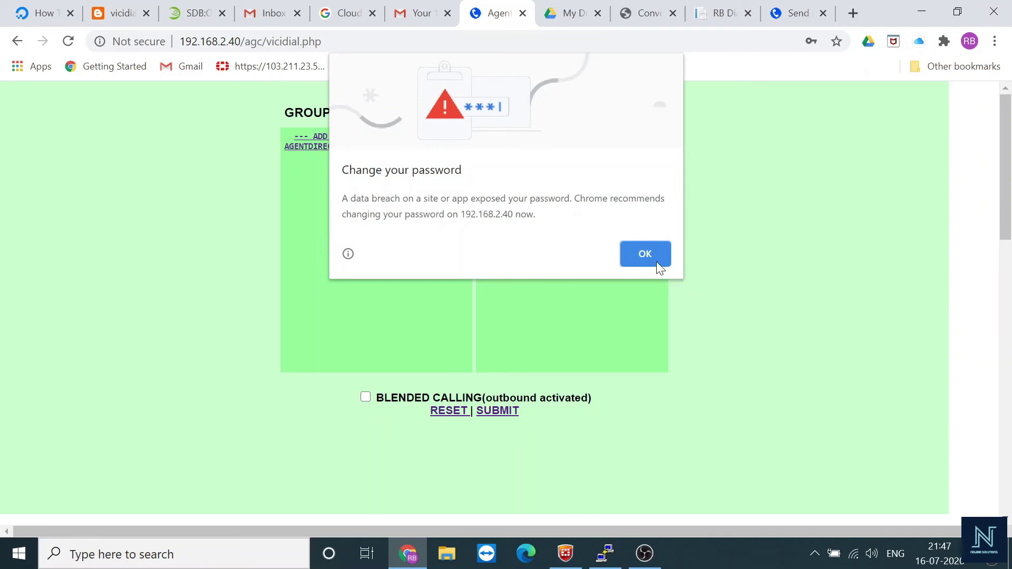
Dismiss the browser warning, add all inbound groups including AGENTDIRECT, submit, then log the agent out
{"action": "left_click", "coordinate": [653, 258]}
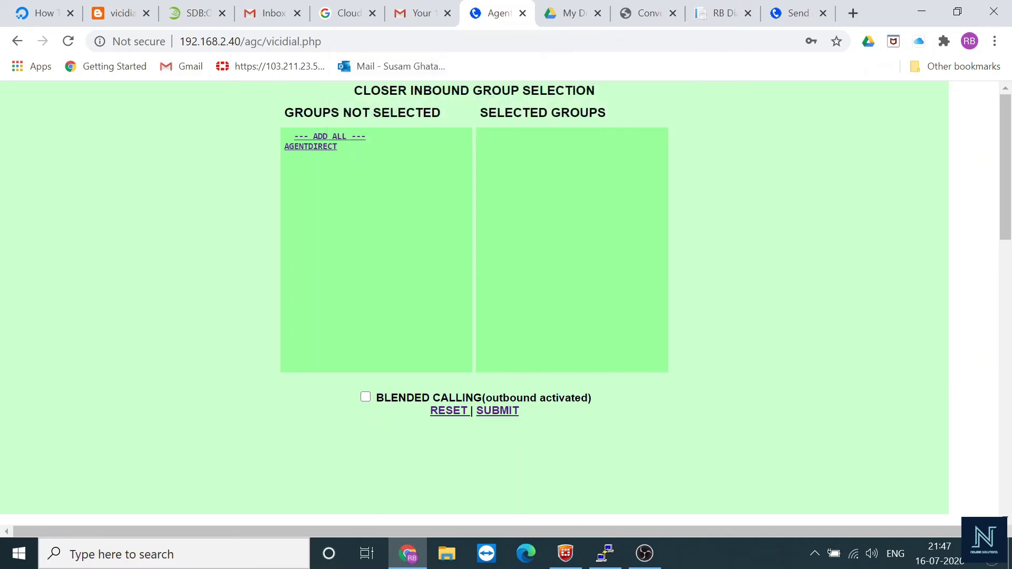
{"action": "left_click", "coordinate": [336, 138]}
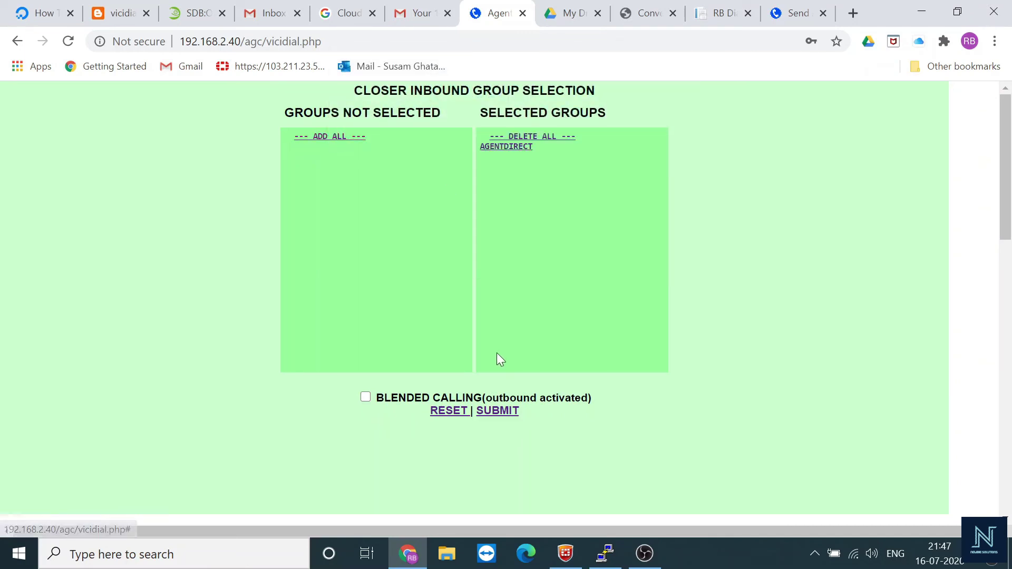
{"action": "left_click", "coordinate": [498, 411]}
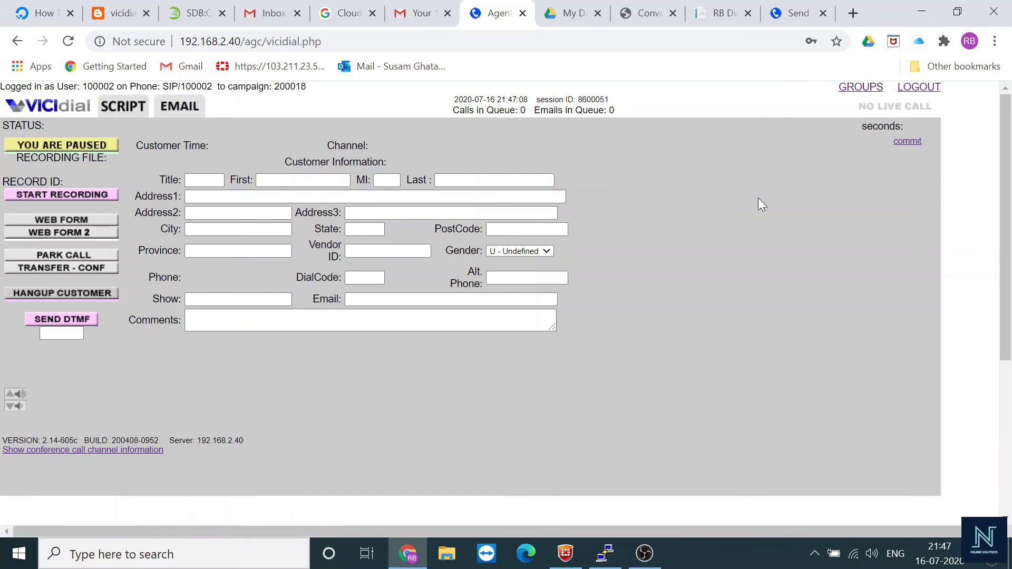
{"action": "left_click", "coordinate": [920, 87]}
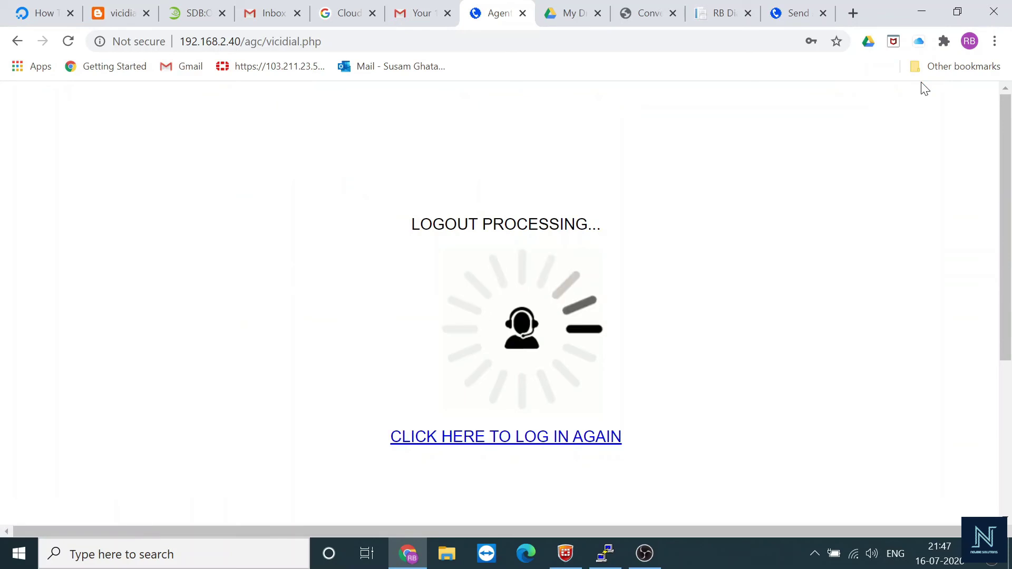